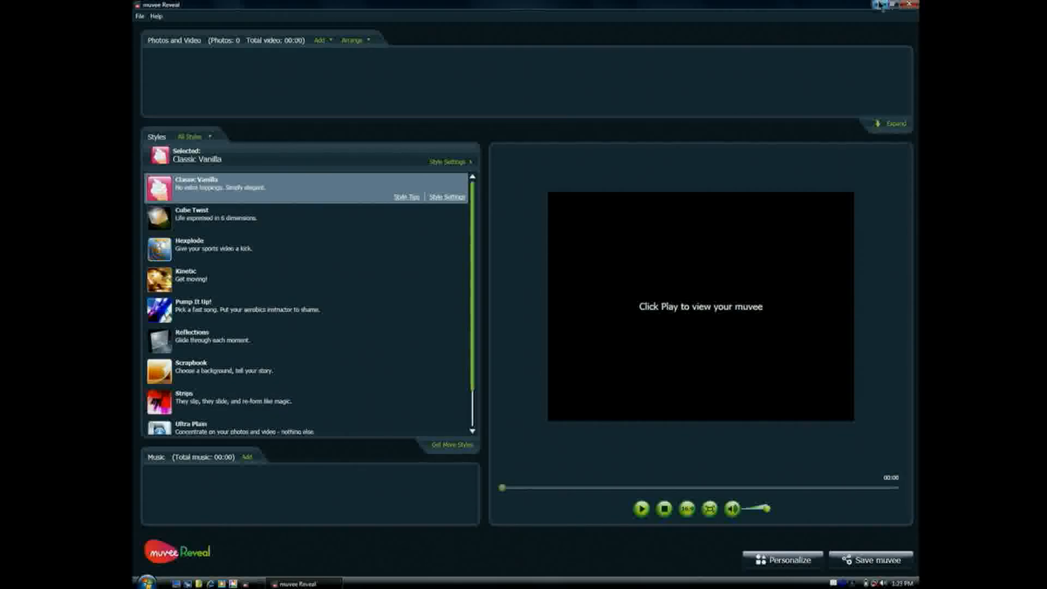
# Choose to add photos and video from this computer.
pyautogui.click(329, 42)
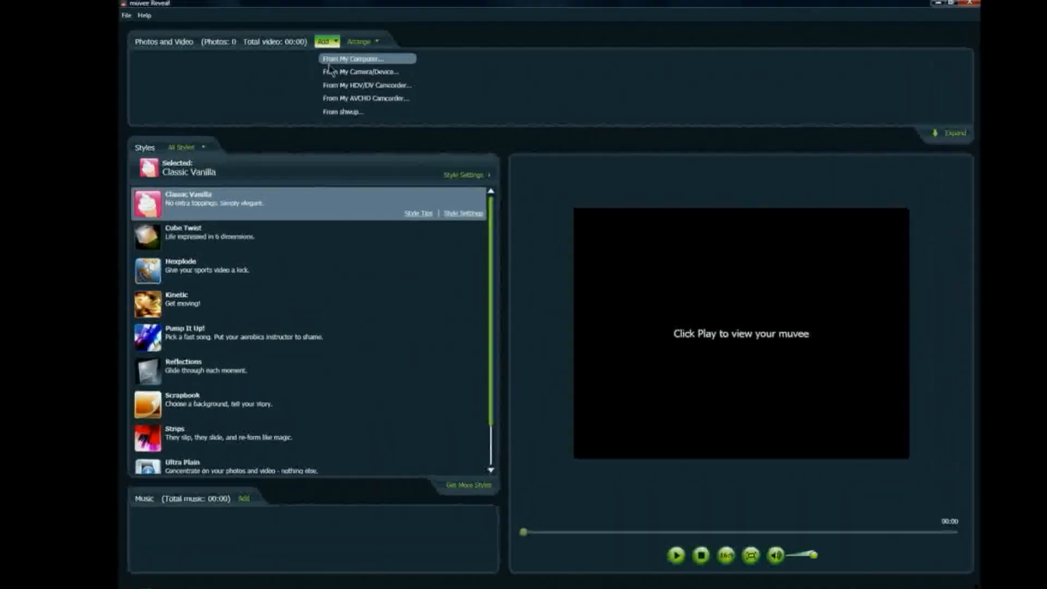
# Add all 31 photos starting at 100-0004_IMG.JPG from the computer to the muvee.
pyautogui.click(351, 65)
pyautogui.click(218, 82)
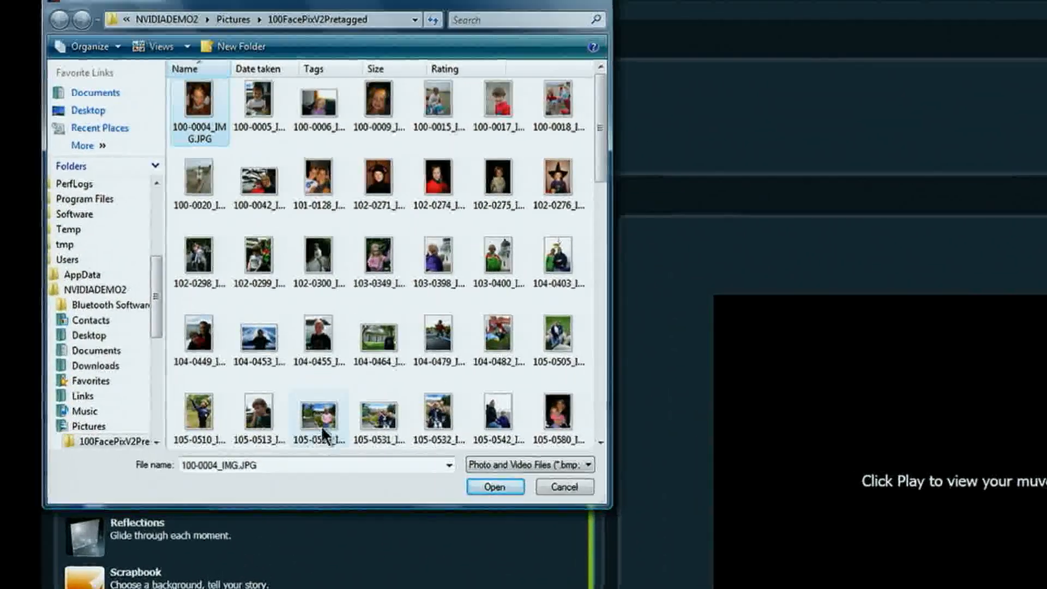
pyautogui.keyDown('shift'); pyautogui.click(314, 384); pyautogui.keyUp('shift')
pyautogui.click(511, 522)
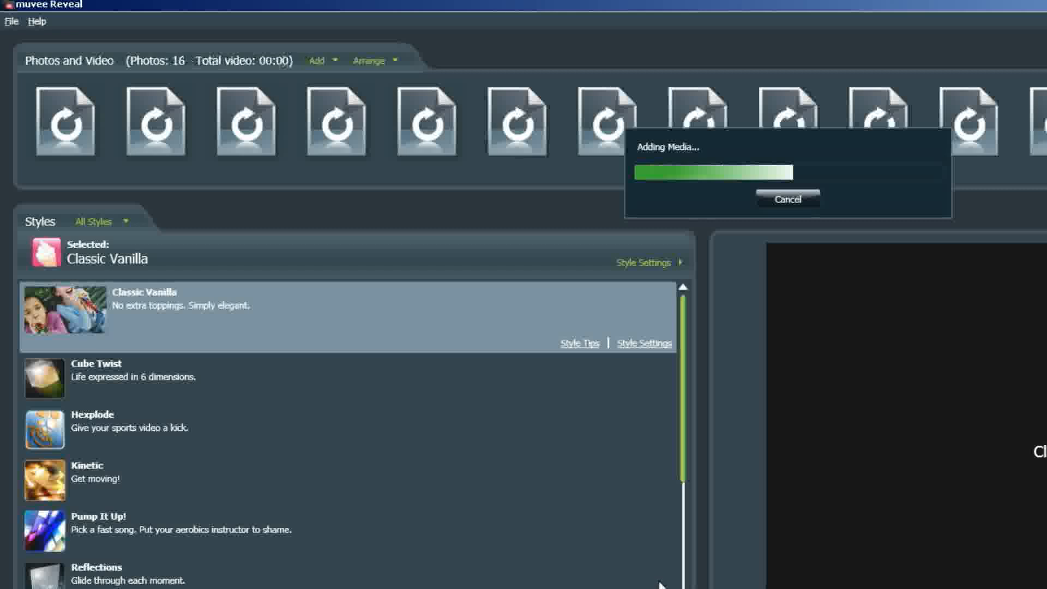
# Apply the Kinetic style, add the Hypnosphere track as music, and start the preview.
pyautogui.click(98, 479)
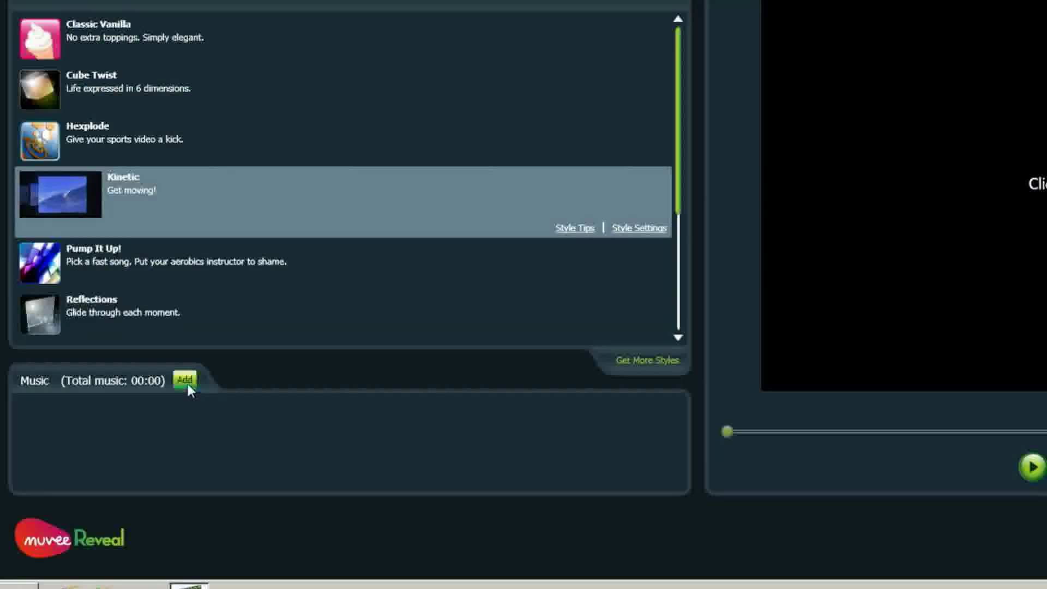
pyautogui.click(186, 381)
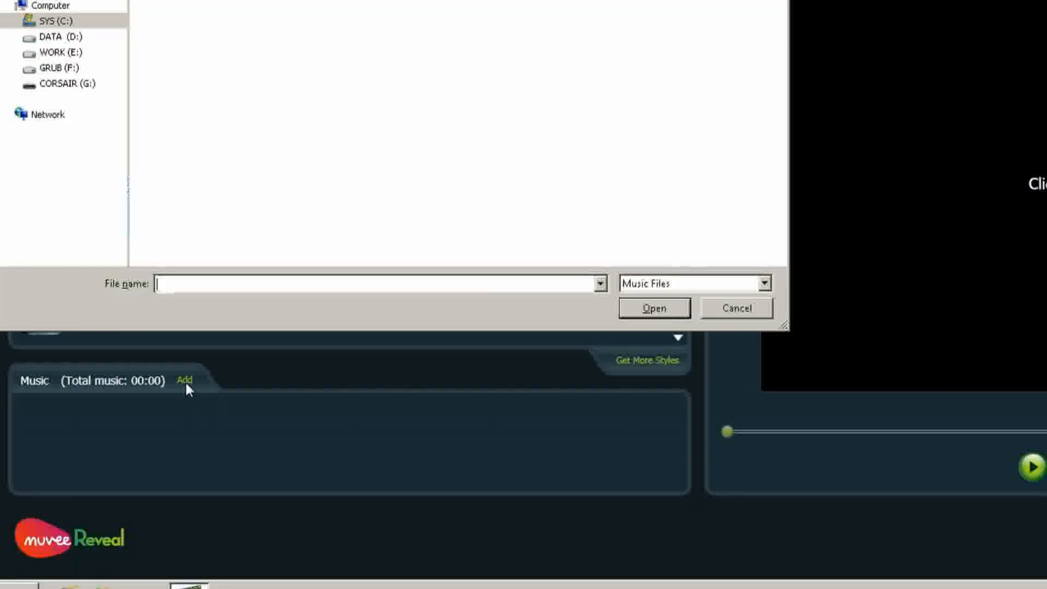
pyautogui.doubleClick(297, 185)
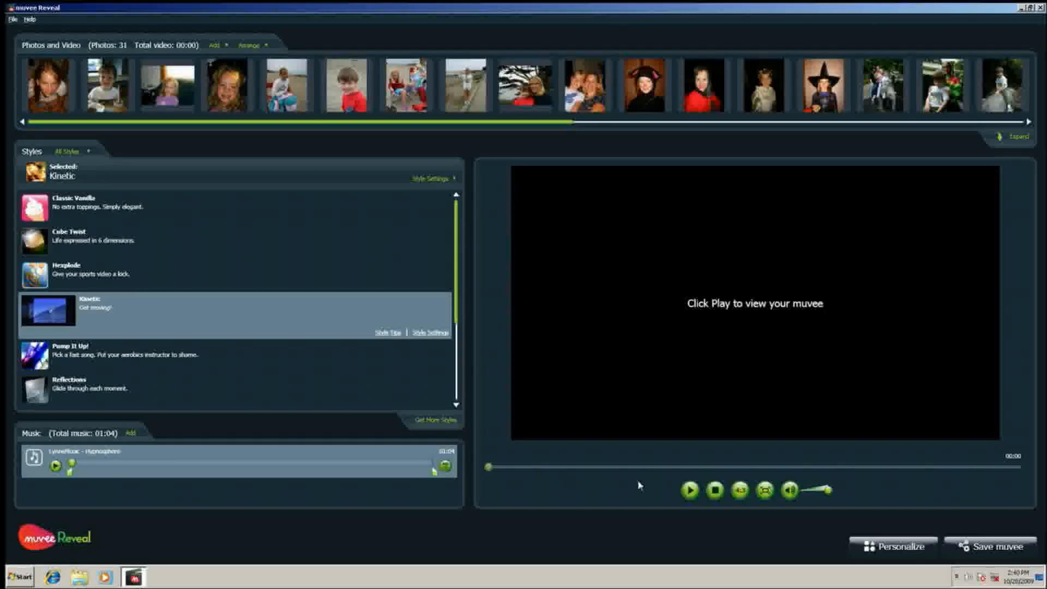
pyautogui.click(691, 490)
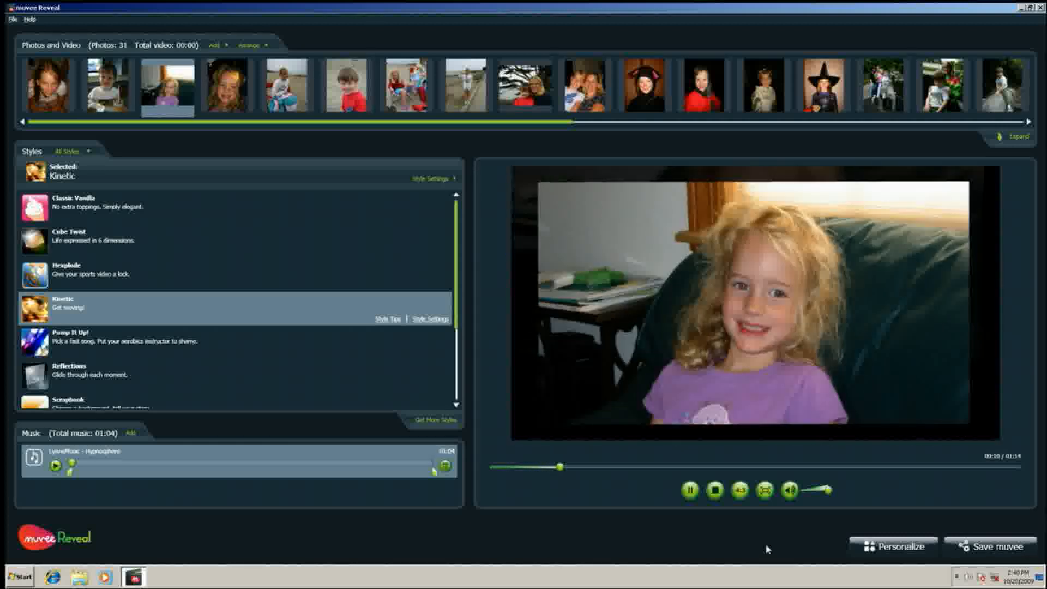
# Watch the slideshow preview in full screen.
pyautogui.click(765, 490)
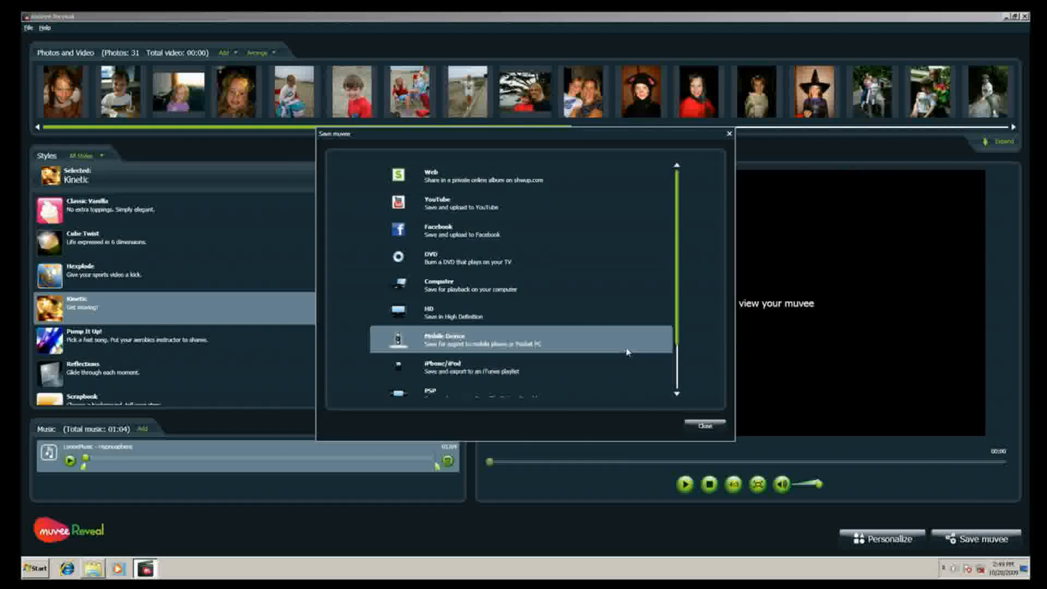
pyautogui.scroll(-2, 640, 342)
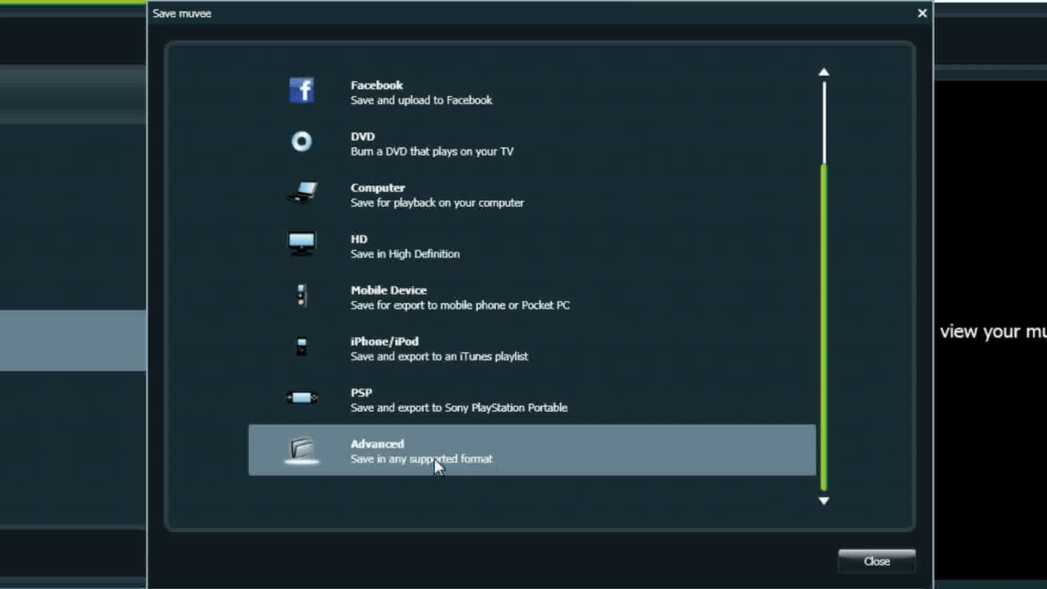
# Choose the Advanced save option and select WMV as the output format.
pyautogui.click(434, 457)
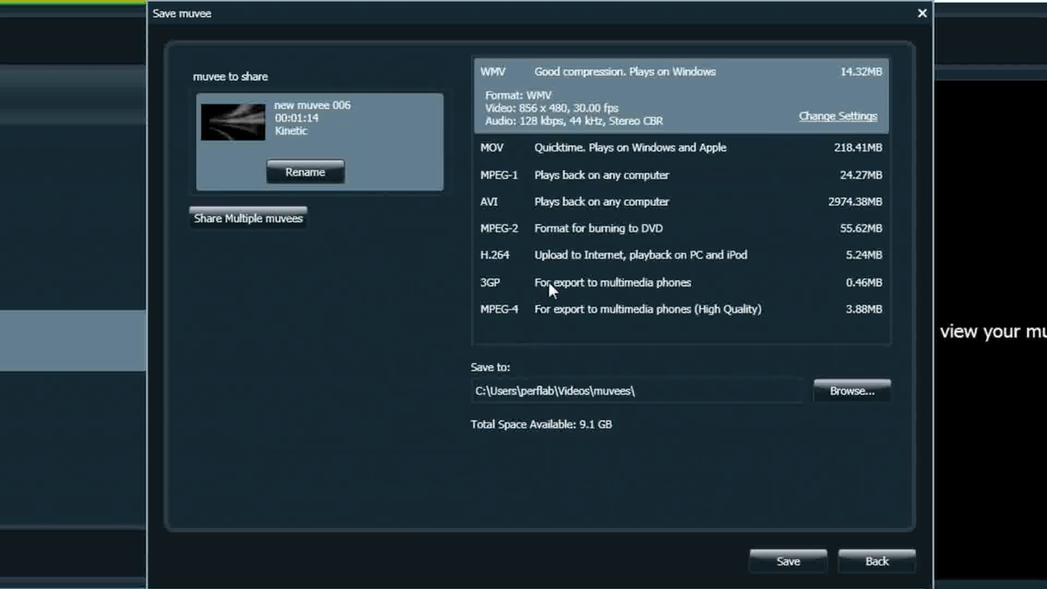
pyautogui.click(566, 259)
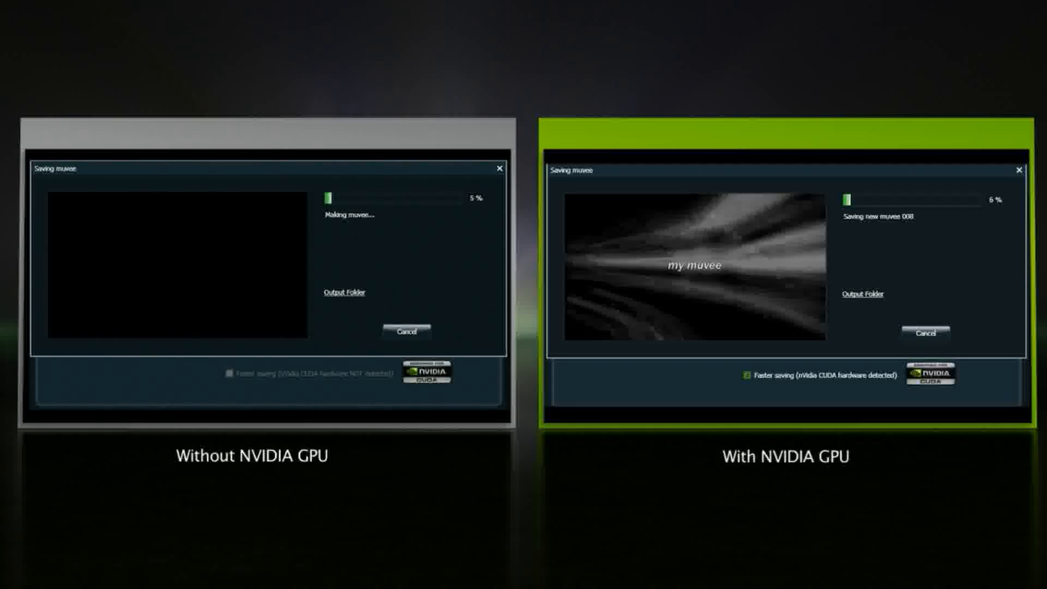